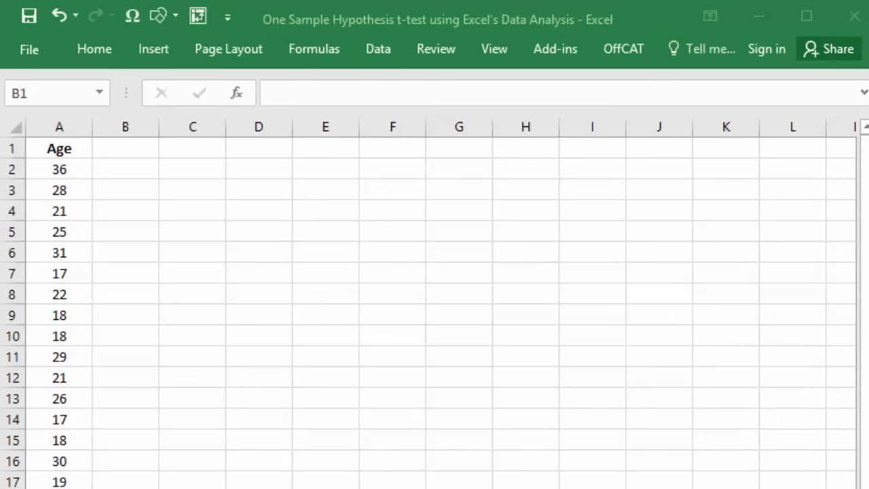
# Step: Show the Data ribbon so the Analysis ToolPak is available above the Age data
pyautogui.click(374, 45)
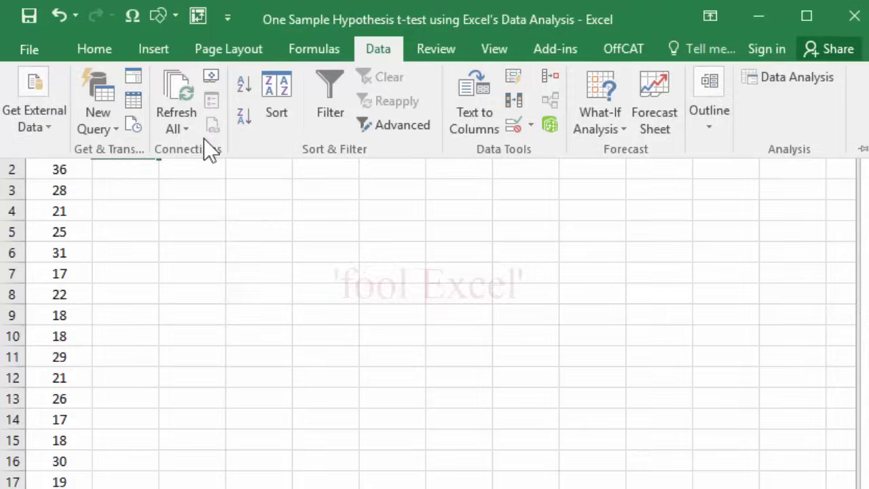
# Step: Add a 'Dummy' heading in B1 with 0 in B2 and B3
pyautogui.click(128, 161)
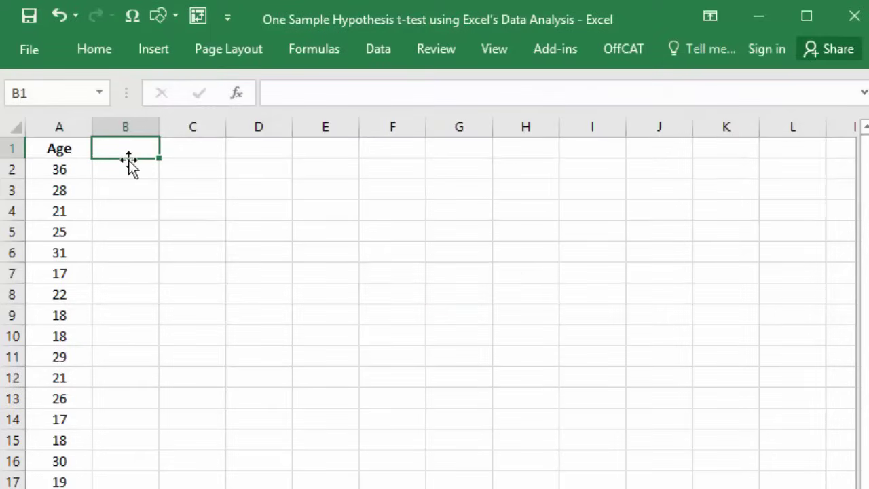
pyautogui.write('Dummy')
pyautogui.press('Return')
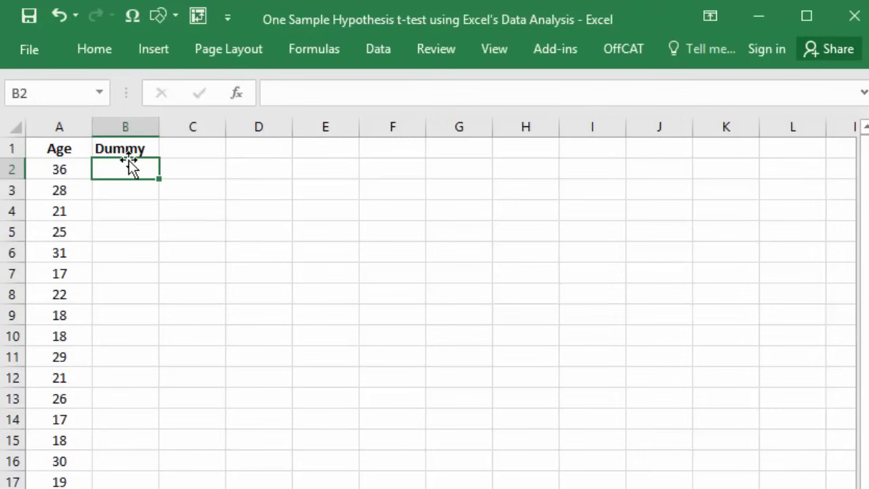
pyautogui.write('0')
pyautogui.press('Return')
pyautogui.write('0')
pyautogui.press('Return')
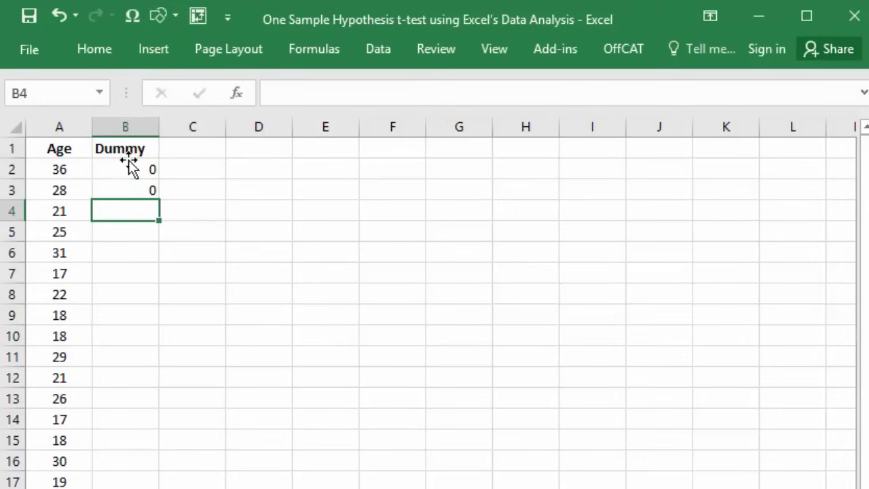
# Step: In Data Analysis, select t-Test: Two-Sample Assuming Unequal Variances
pyautogui.click(387, 52)
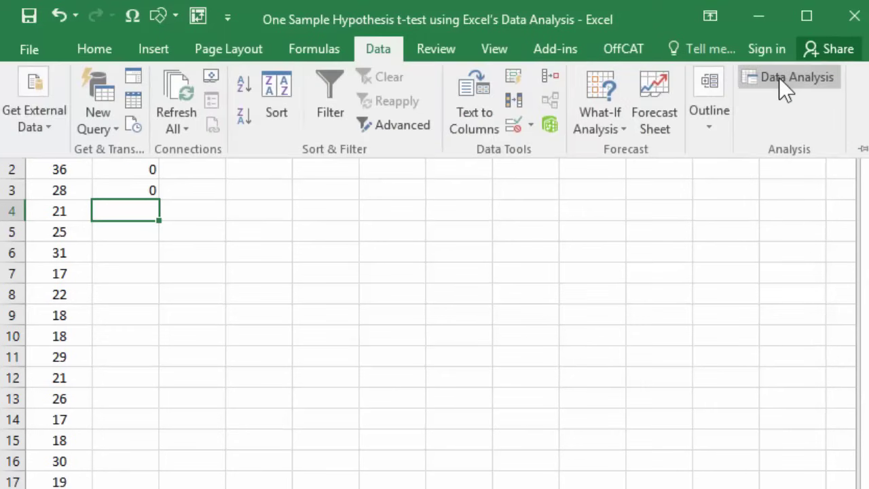
pyautogui.click(779, 77)
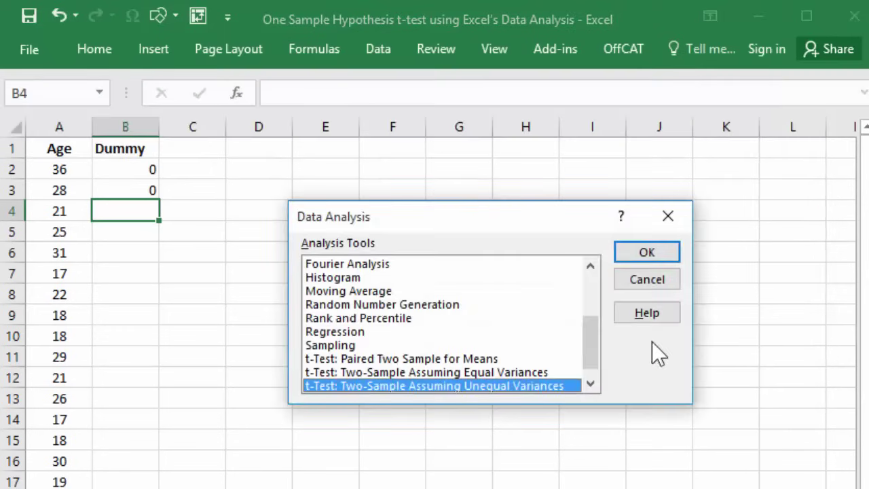
pyautogui.click(592, 384)
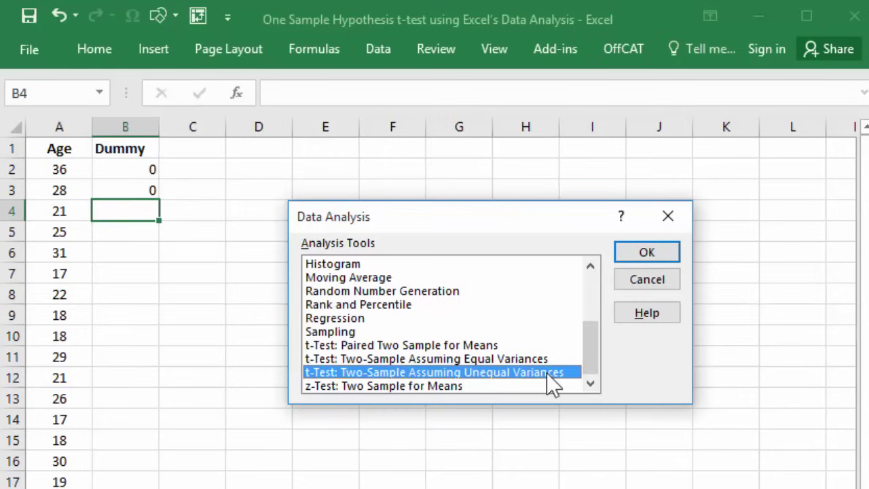
# Step: Set Variable 1 to Age $A$1:$A$19 and Variable 2 to Dummy $B$1:$B$3
pyautogui.click(635, 252)
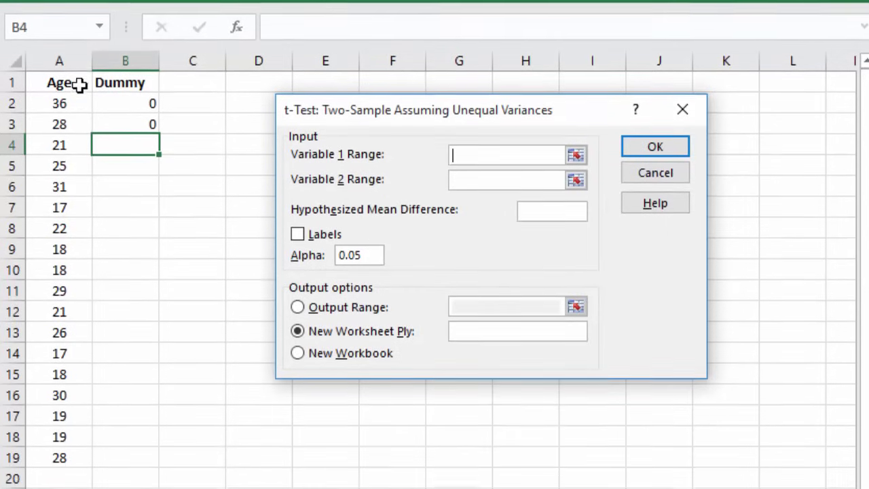
pyautogui.click(73, 148)
pyautogui.moveTo(73, 126); pyautogui.dragTo(74, 444)
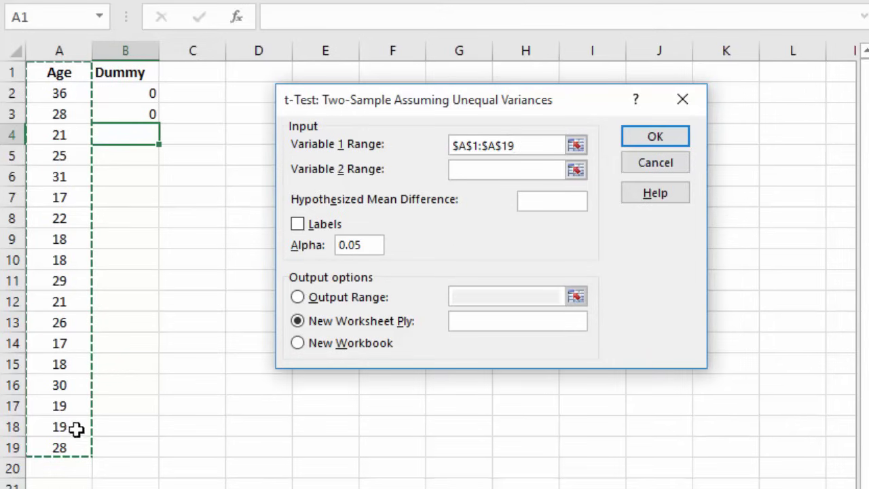
pyautogui.click(475, 170)
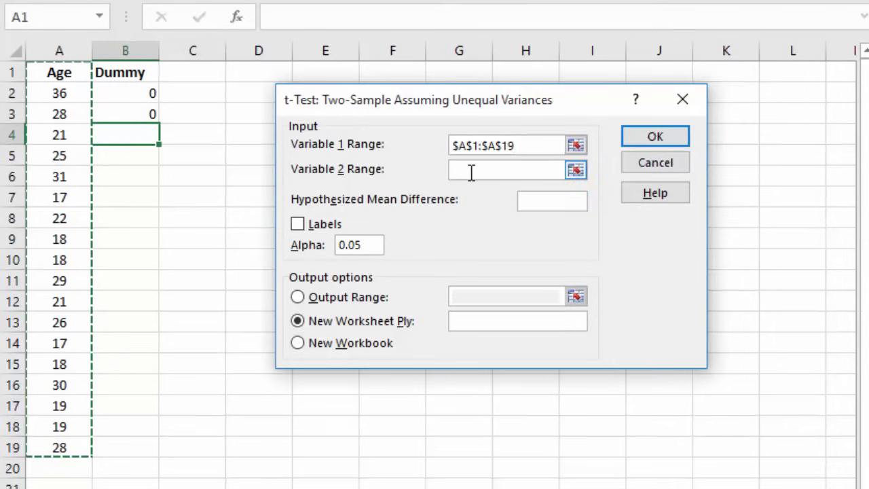
pyautogui.click(148, 79)
pyautogui.moveTo(134, 102); pyautogui.dragTo(132, 114)
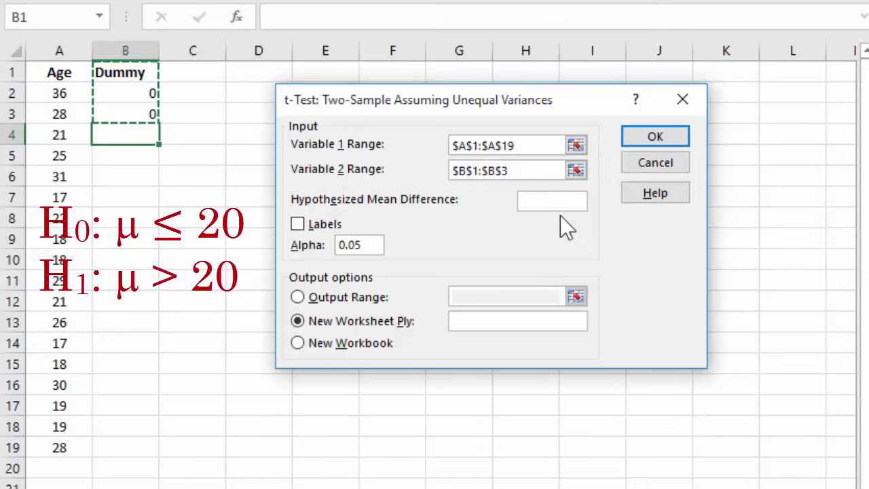
# Step: Use hypothesized mean difference 20 with Labels, output to $D$1, and run the test
pyautogui.click(544, 207)
pyautogui.write('20')
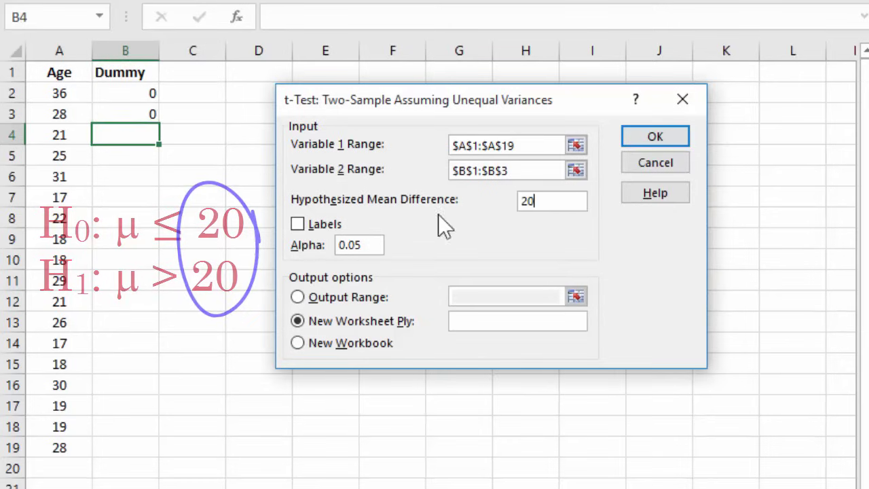
pyautogui.click(319, 226)
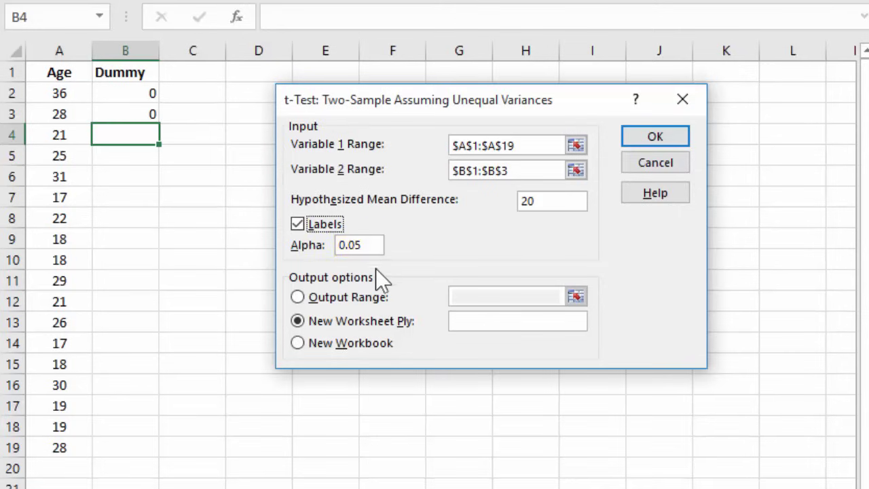
pyautogui.click(370, 303)
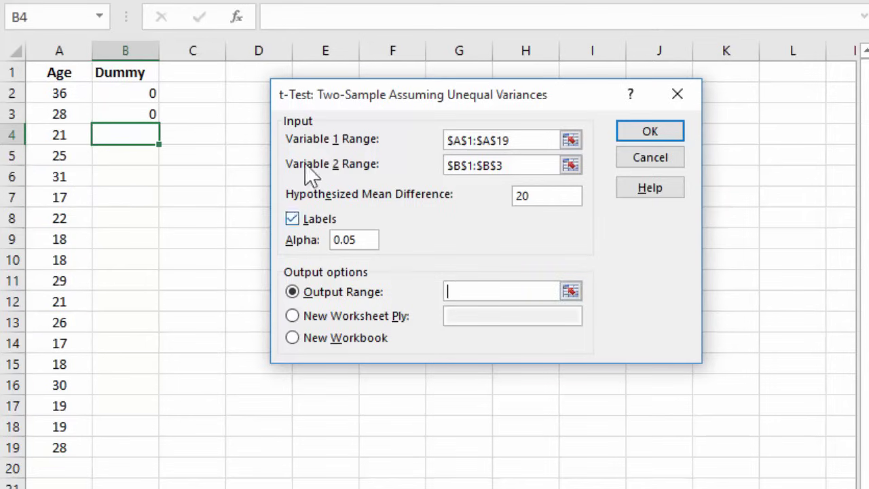
pyautogui.click(259, 71)
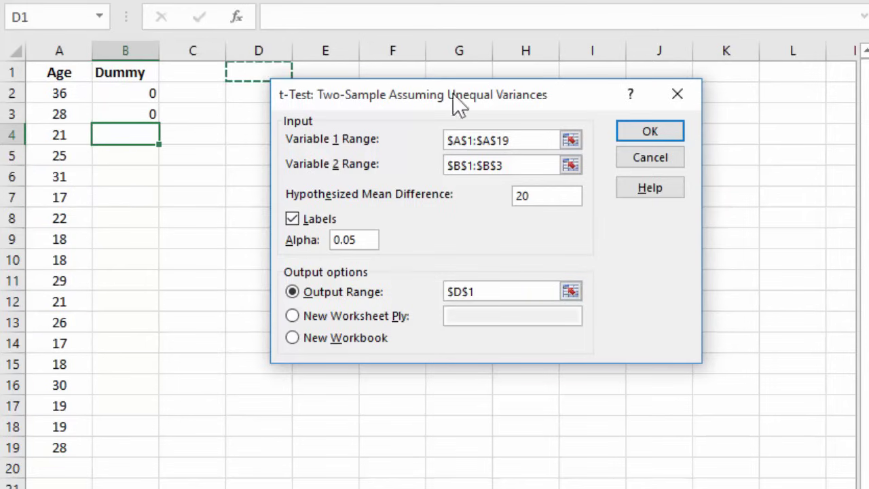
pyautogui.click(634, 131)
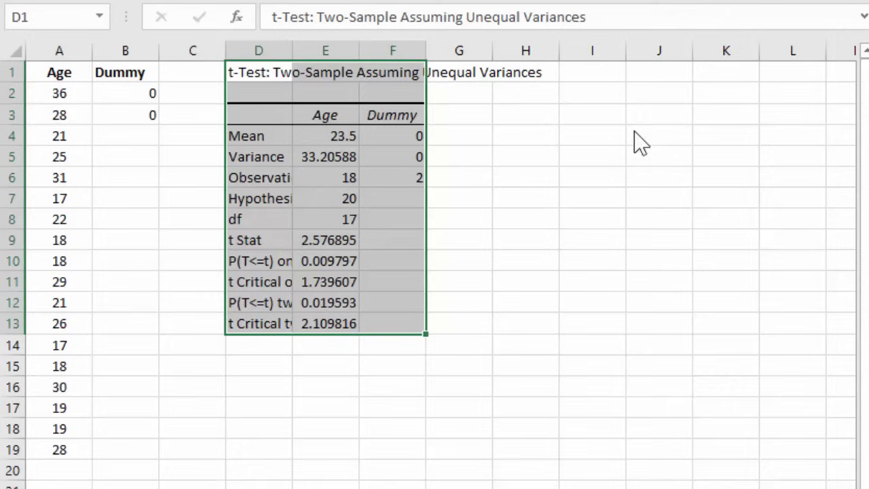
# Step: Autofit column D and delete the Dummy results in column F
pyautogui.doubleClick(293, 50)
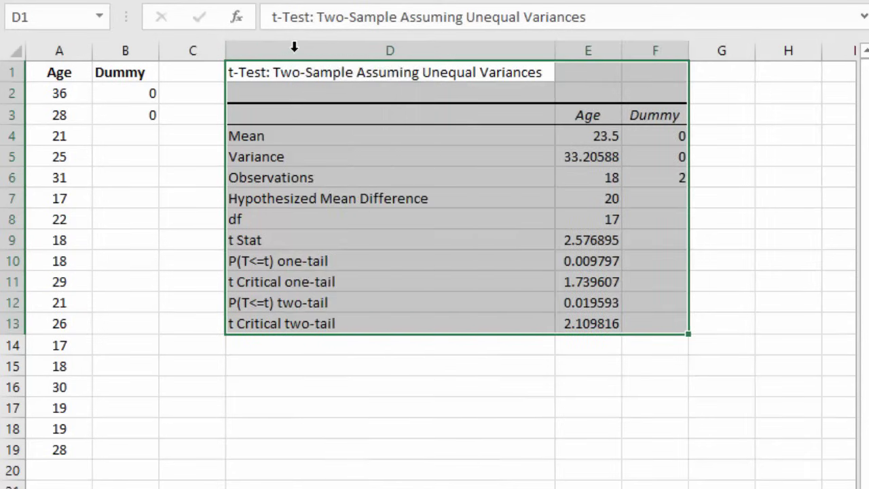
pyautogui.click(655, 47)
pyautogui.rightClick(657, 49)
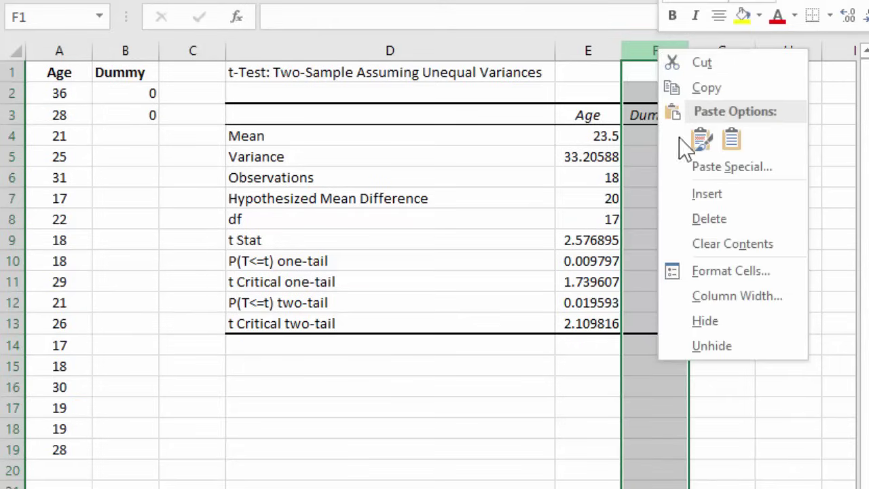
pyautogui.click(711, 218)
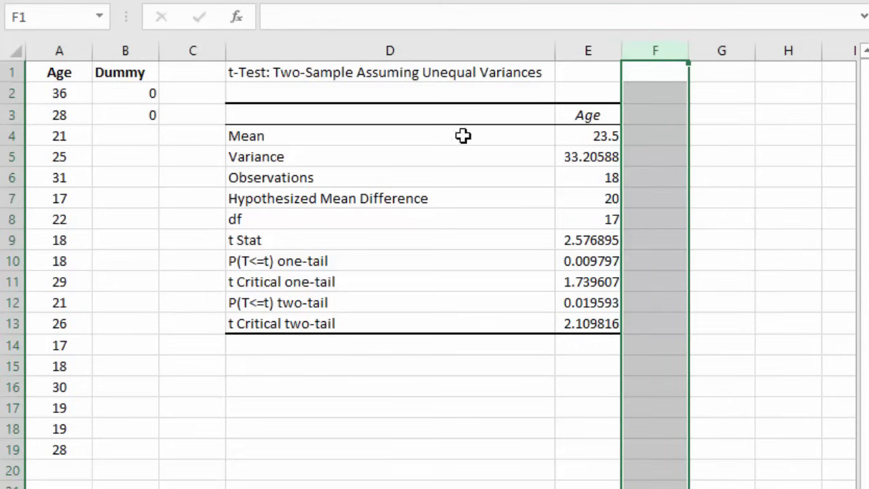
# Step: Change the table title in D1 to 't-Test: One-Sample'
pyautogui.doubleClick(305, 71)
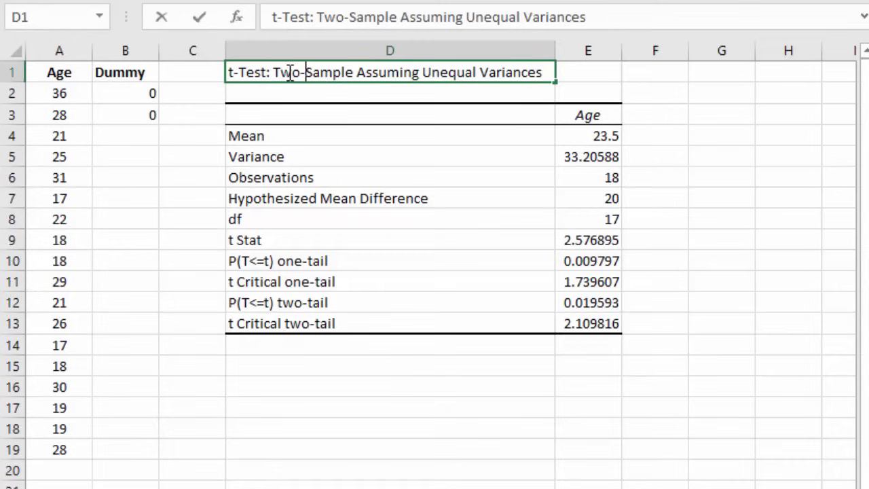
pyautogui.moveTo(274, 72); pyautogui.dragTo(672, 88)
pyautogui.write('O')
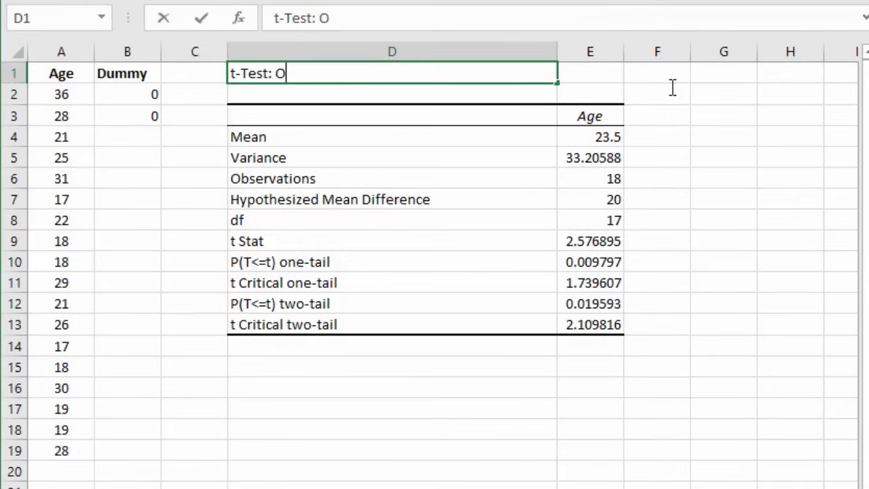
pyautogui.write('ne-Sam')
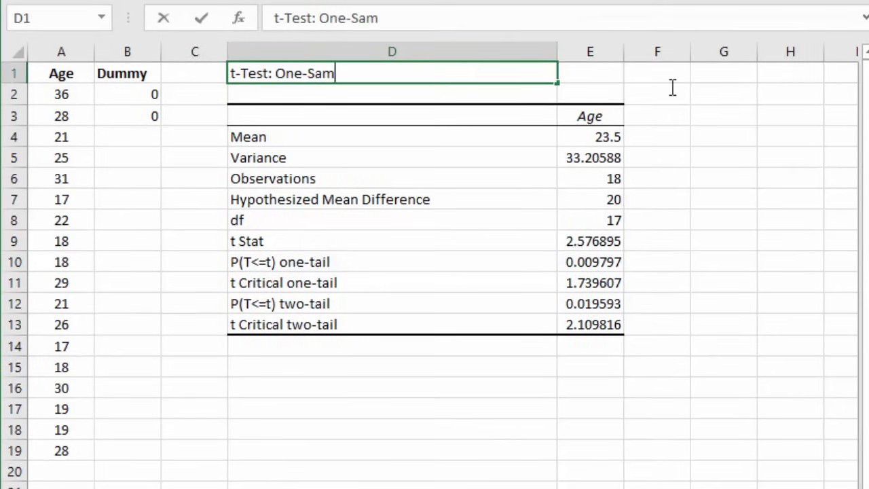
pyautogui.write('ple')
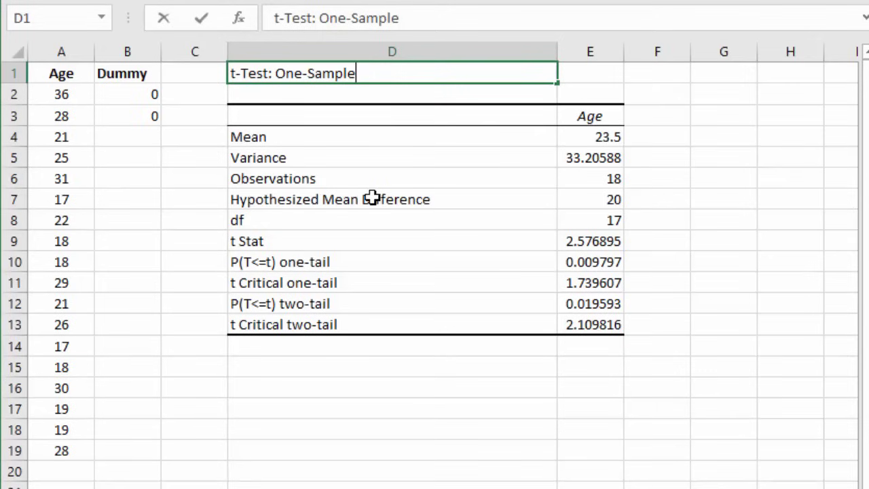
# Step: Select the word 'Difference' in the Hypothesized Mean Difference label in D7
pyautogui.click(372, 197)
pyautogui.doubleClick(370, 197)
pyautogui.moveTo(361, 198); pyautogui.dragTo(537, 205)
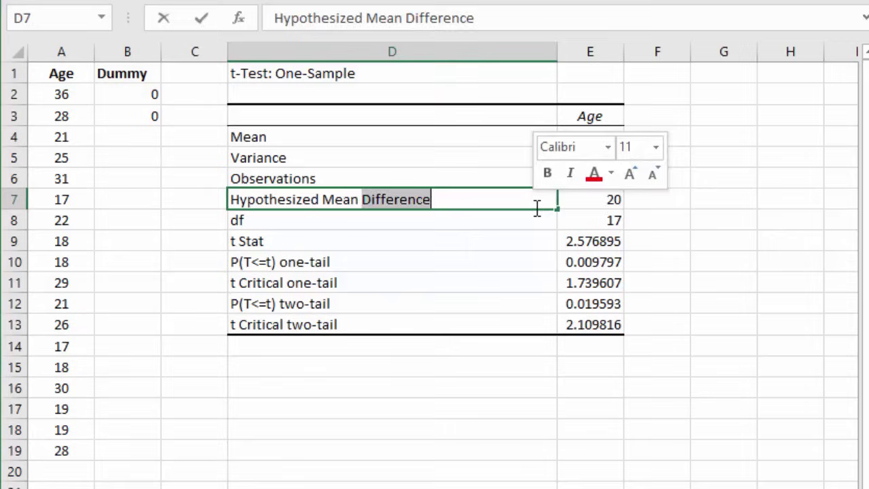